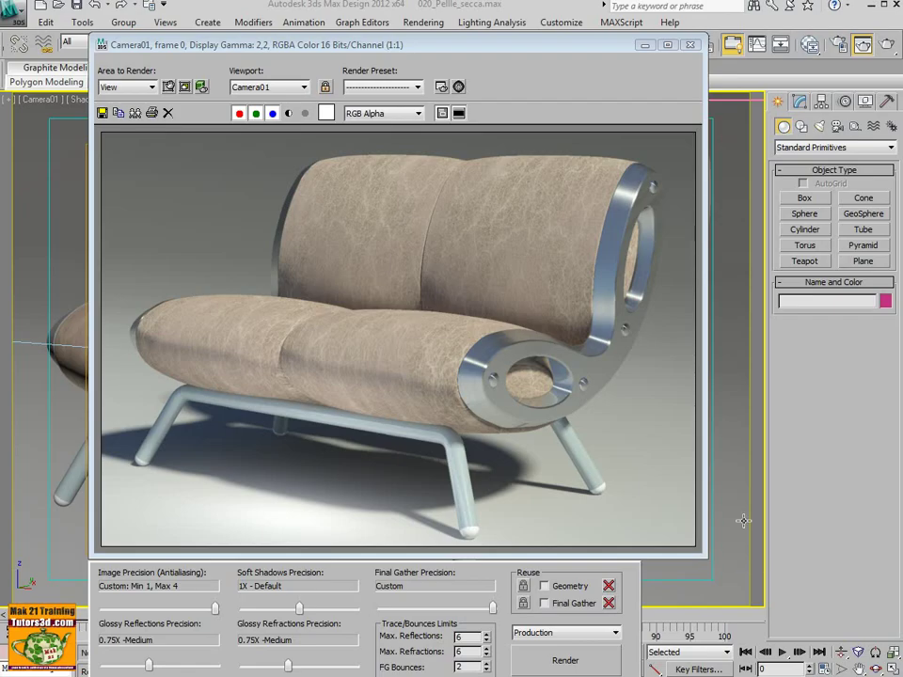
- Close the rendered sofa image to return to the Camera01 viewport
left_click(690, 44)
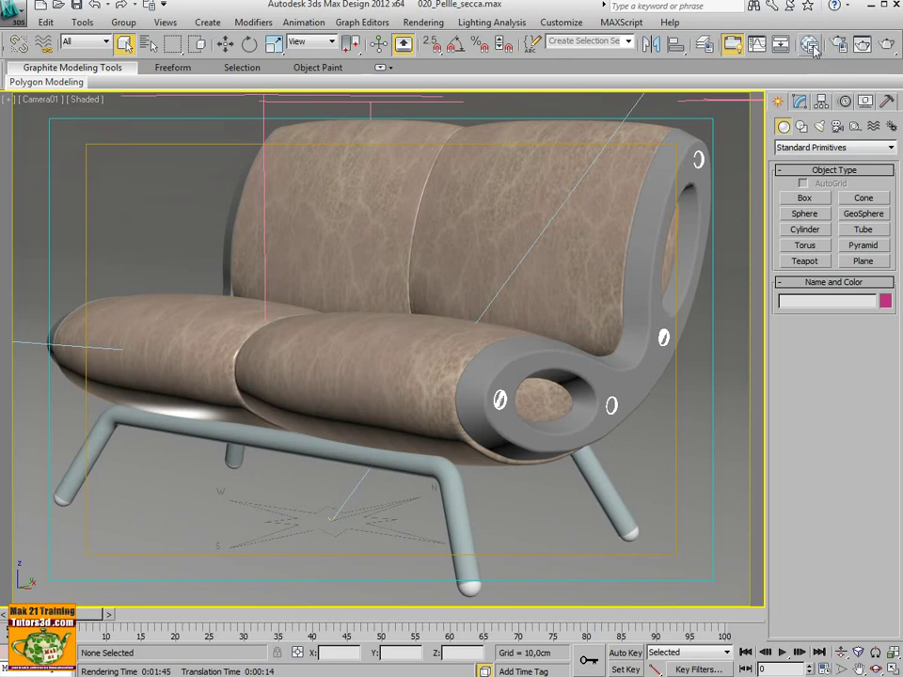
left_click(812, 47)
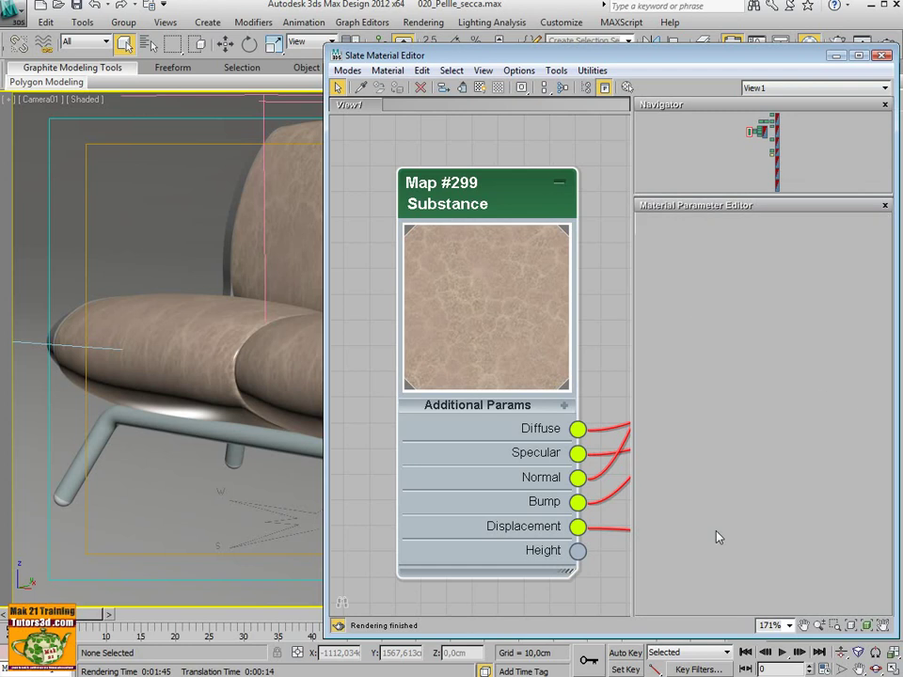
scroll(661, 436, "down", 5)
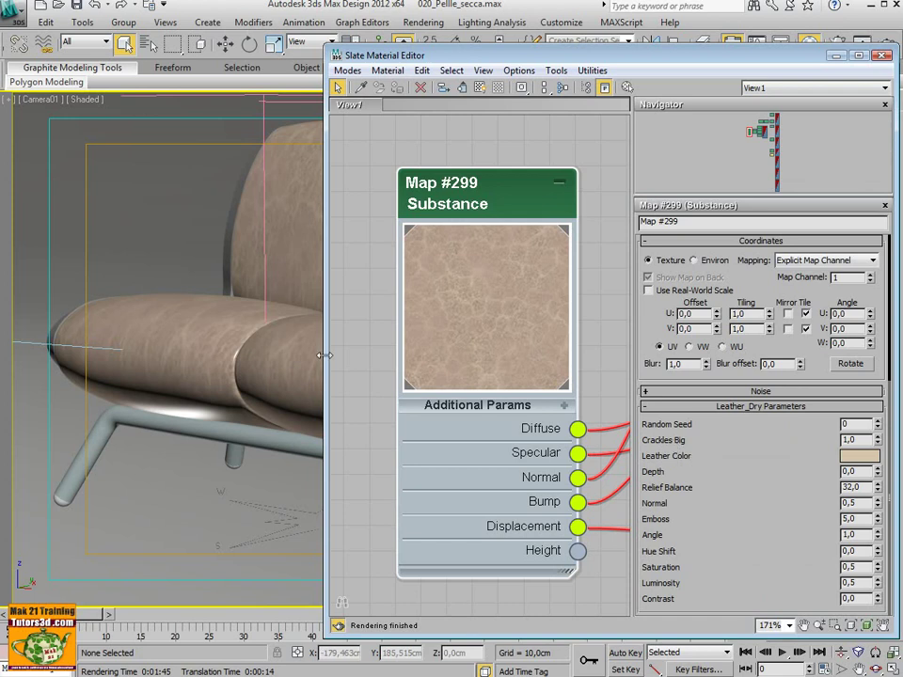
left_click_drag(325, 354, 412, 357)
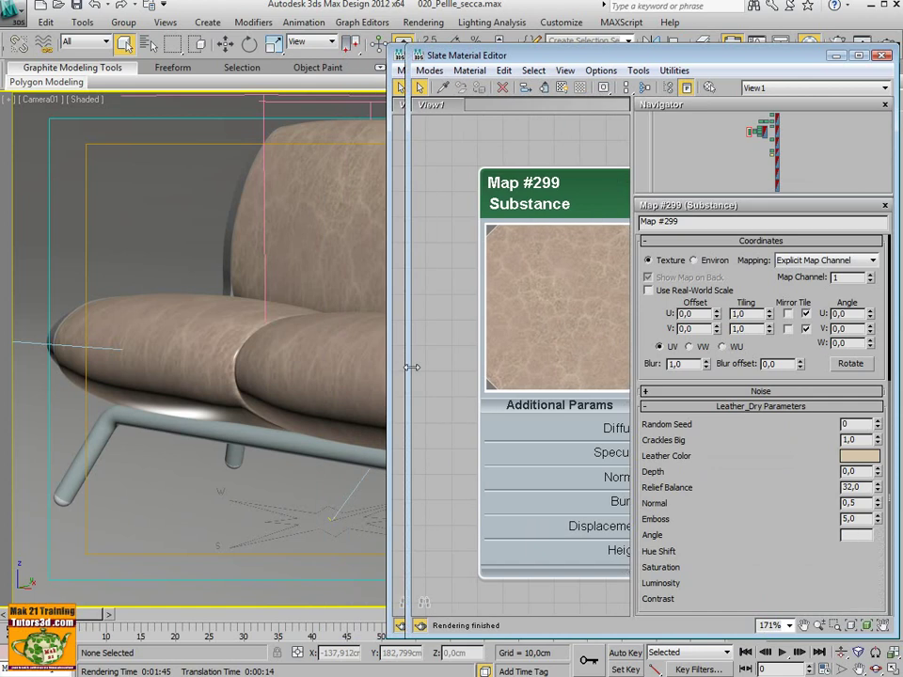
left_click_drag(621, 219, 569, 219)
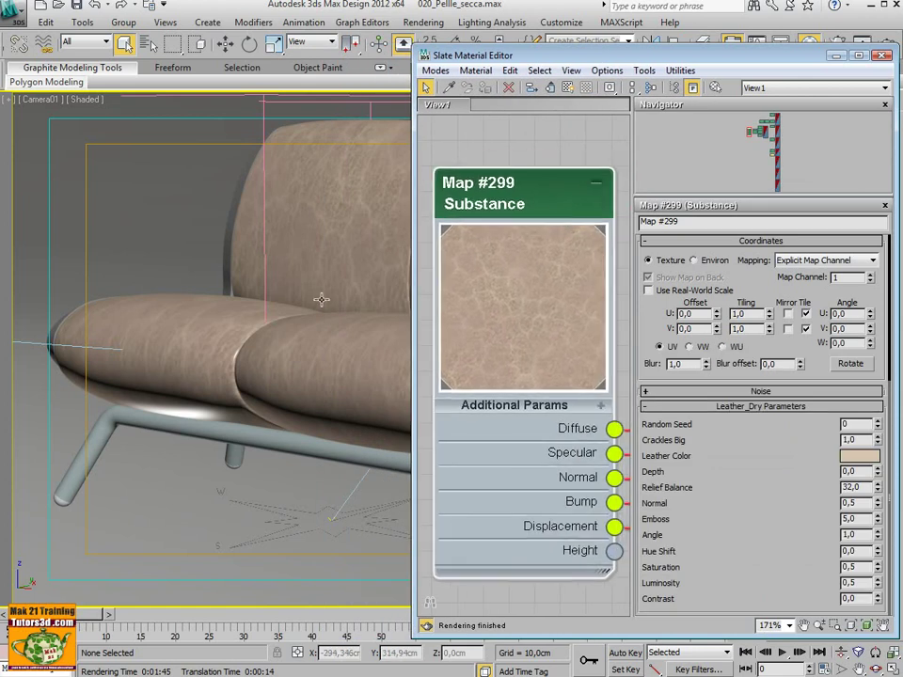
left_click_drag(877, 440, 880, 482)
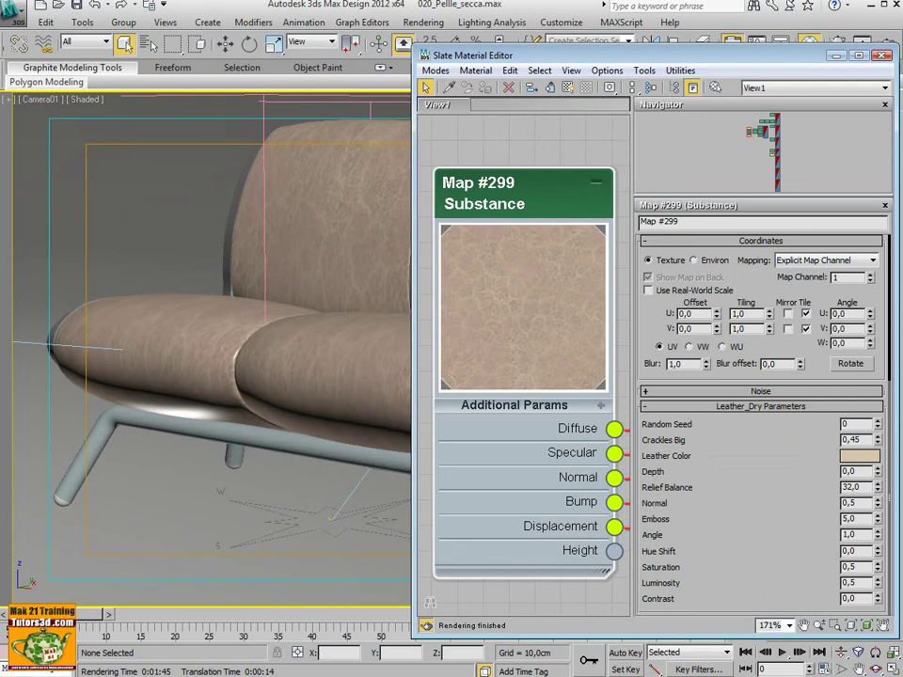
left_click(879, 444)
left_click_drag(879, 444, 873, 468)
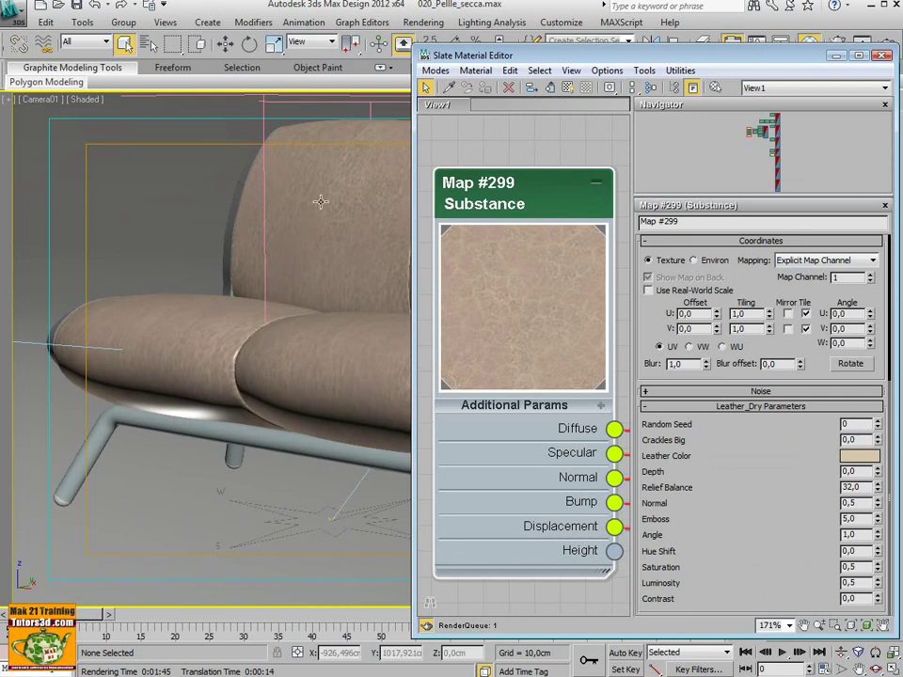
double_click(856, 439)
type("1")
key("Return")
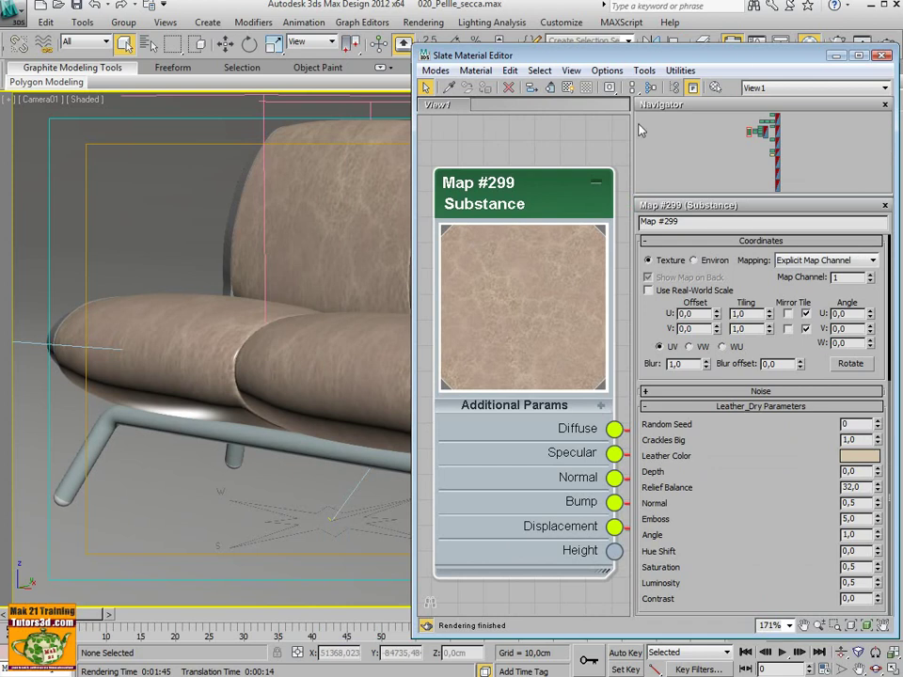
left_click(882, 58)
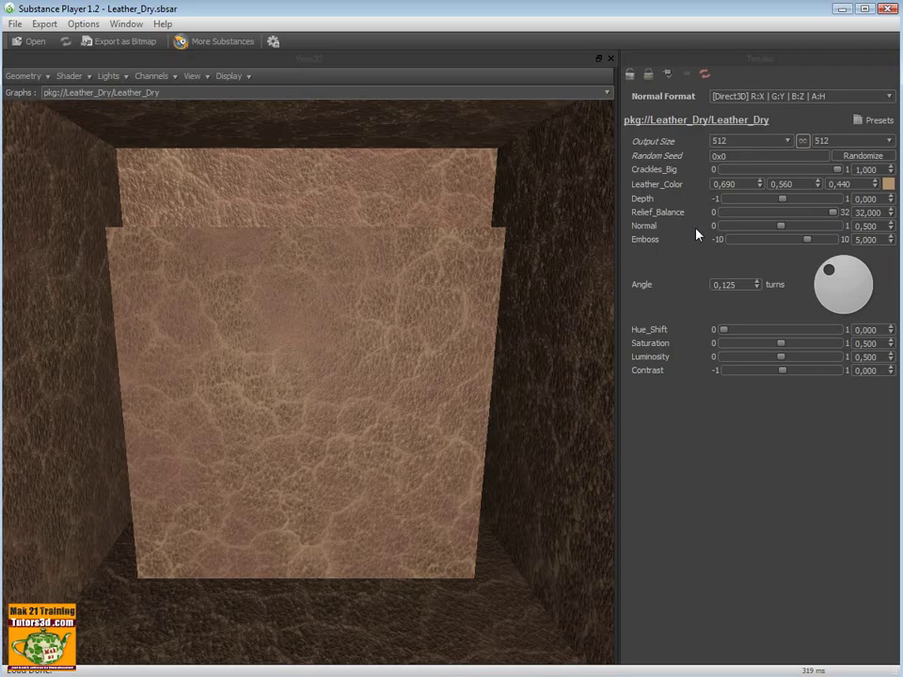
- Lower the Crackles_Big slider toward 0 for finer leather crackles
left_click(783, 169)
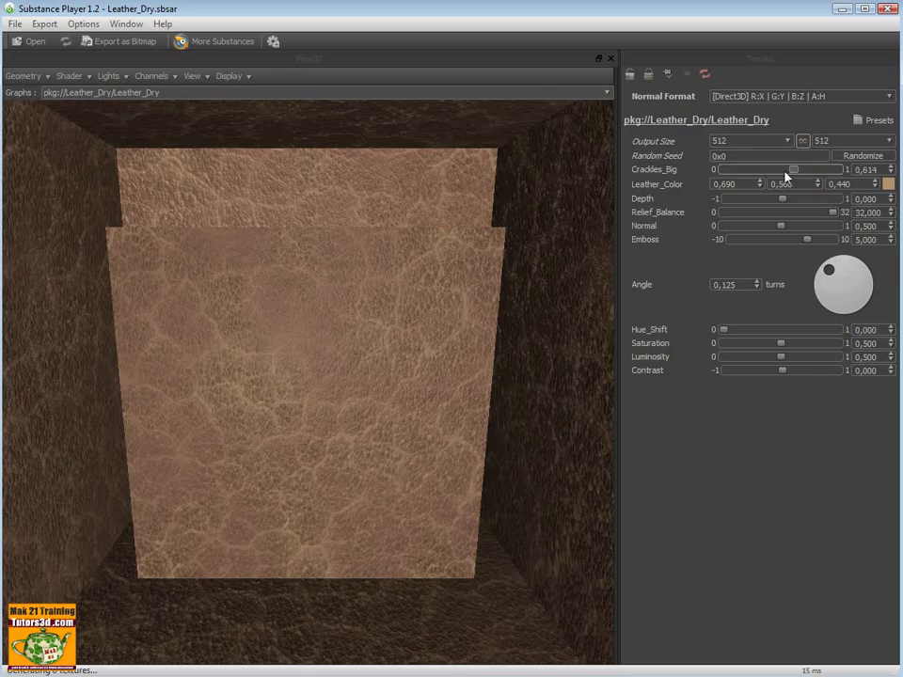
left_click_drag(786, 175, 871, 178)
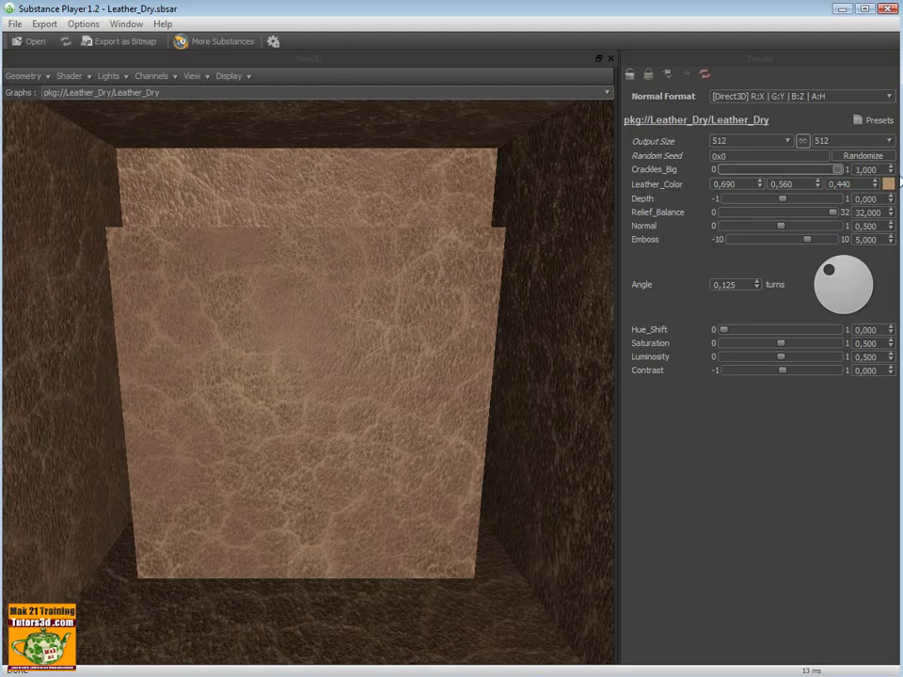
left_click_drag(838, 169, 710, 171)
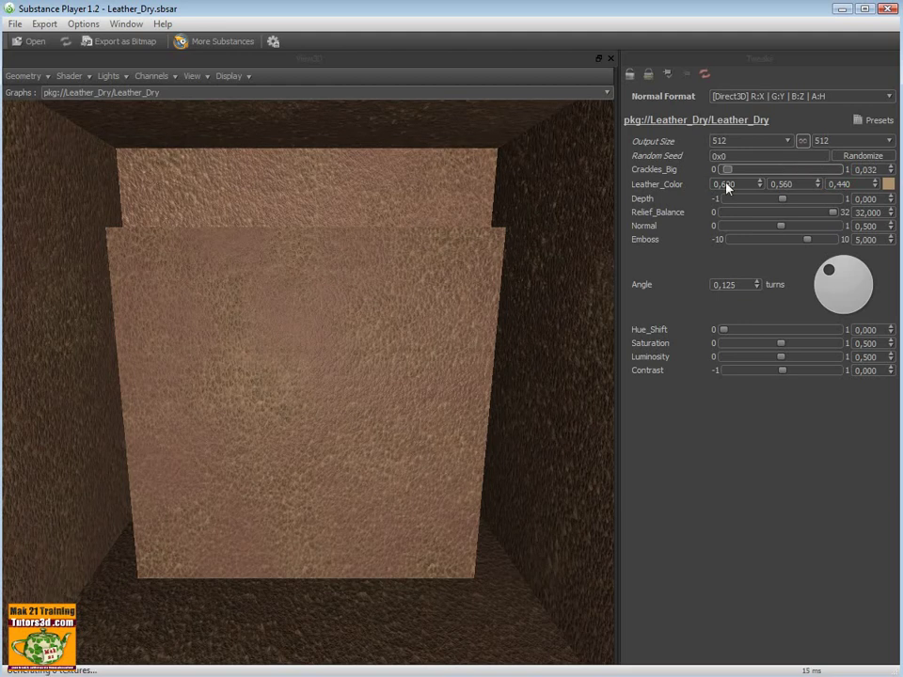
left_click(839, 169)
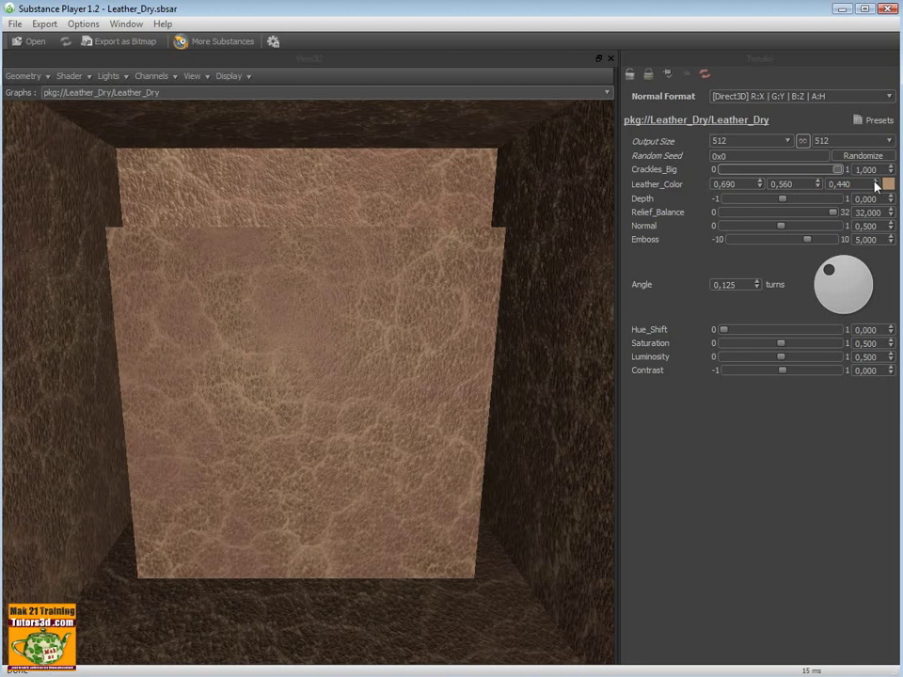
mouse_move(838, 169)
left_mouse_down()
mouse_move(711, 187)
mouse_move(816, 187)
mouse_move(723, 192)
left_mouse_up()
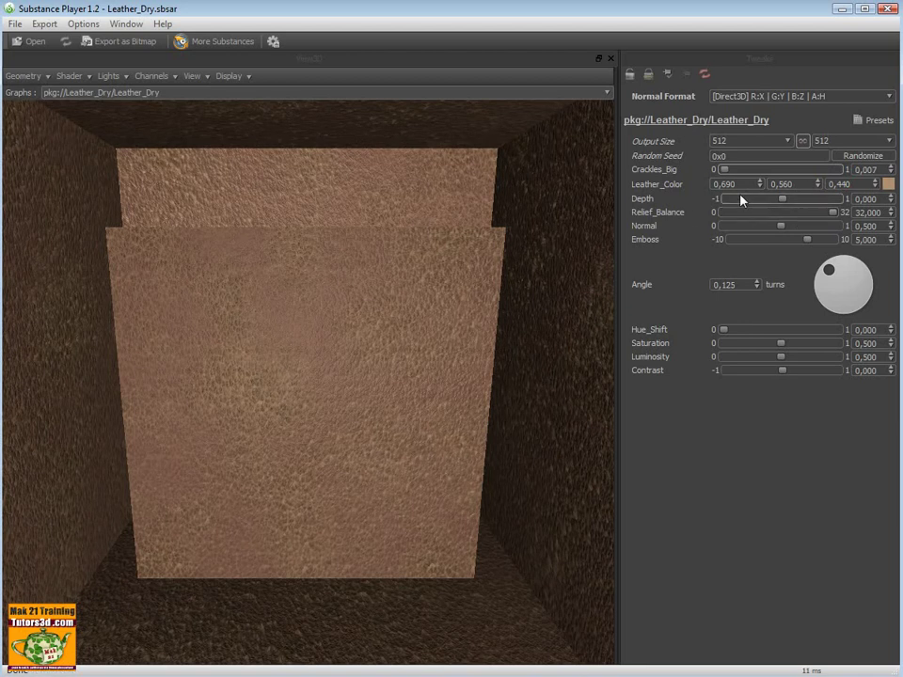
- Set Leather_Color to green (0,427 / 0,690 / 0,471)
left_click(888, 183)
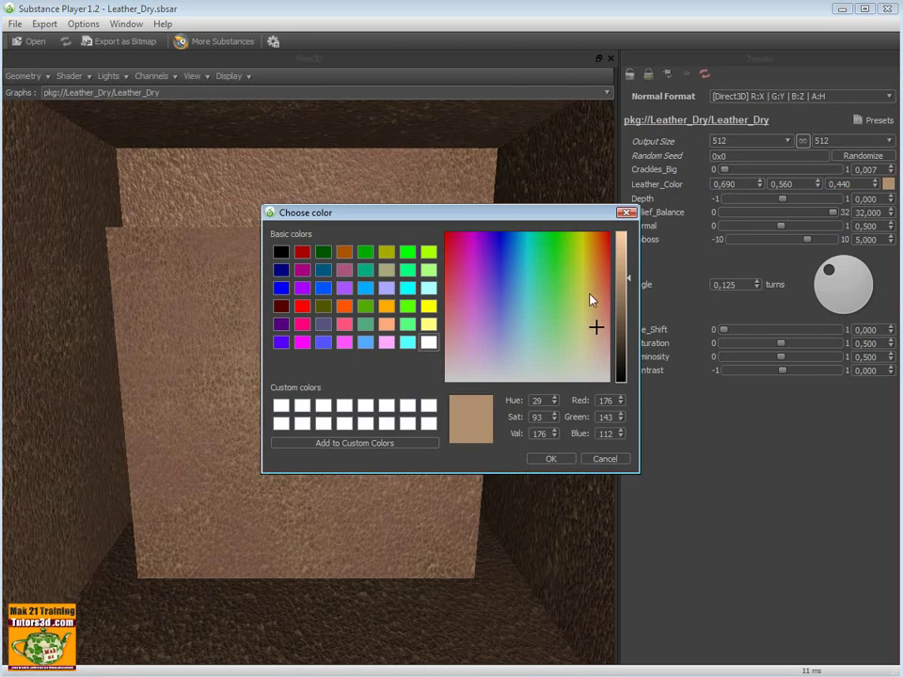
left_click(559, 322)
left_click(550, 459)
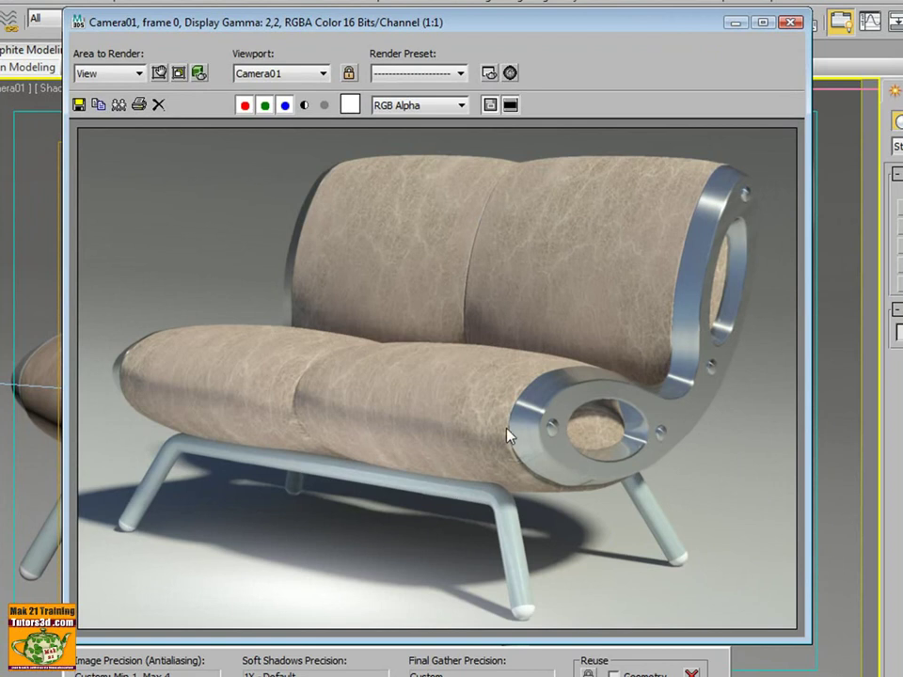
- Store the last beige sofa render in RAM Player channel A, then minimize the player
left_click(791, 21)
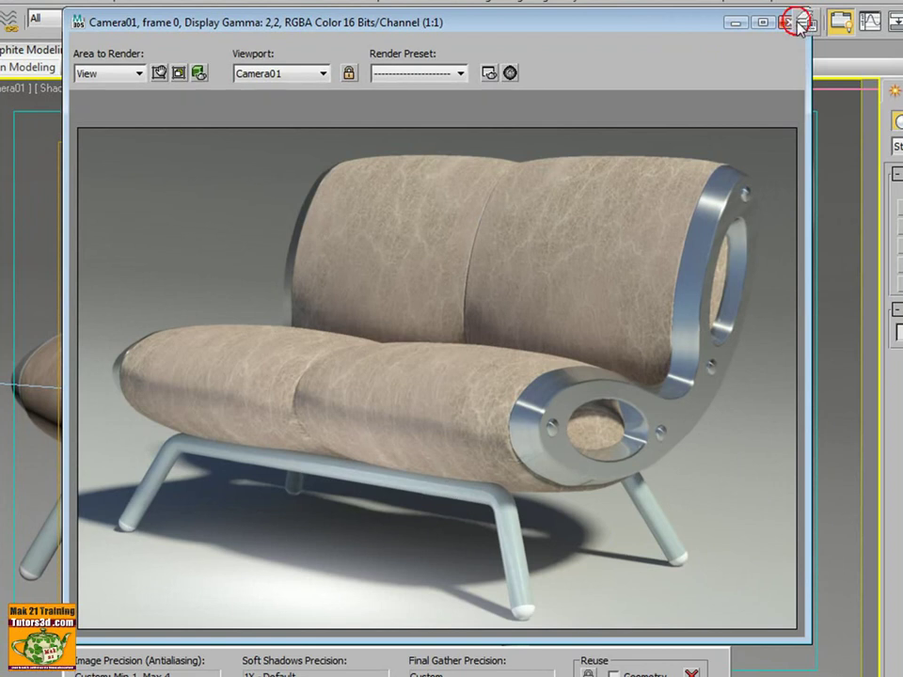
left_click(468, 4)
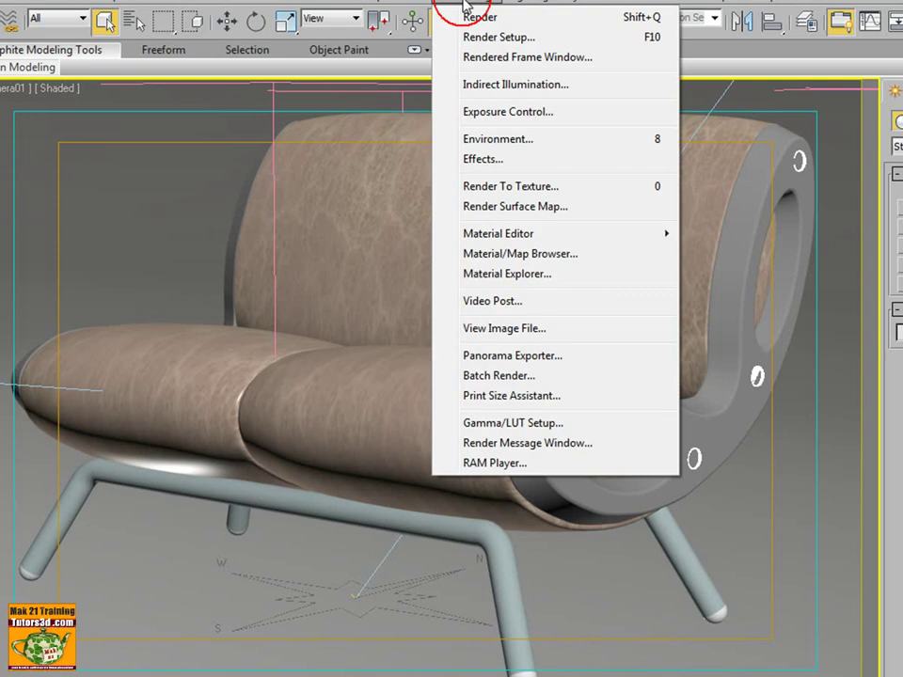
left_click(498, 464)
left_click(262, 238)
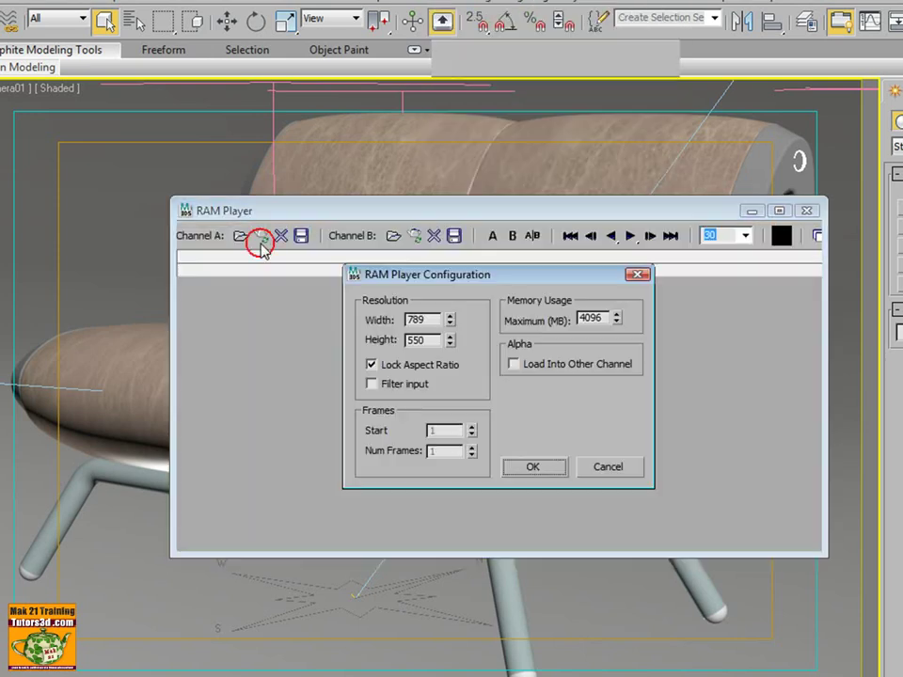
left_click(537, 472)
left_click_drag(588, 209, 528, 79)
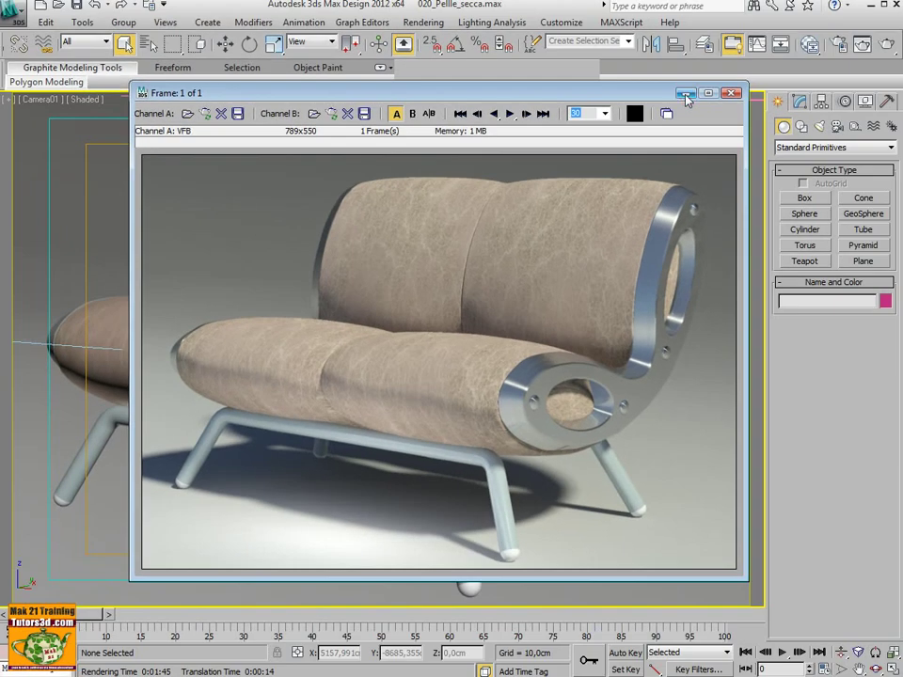
left_click(540, 161)
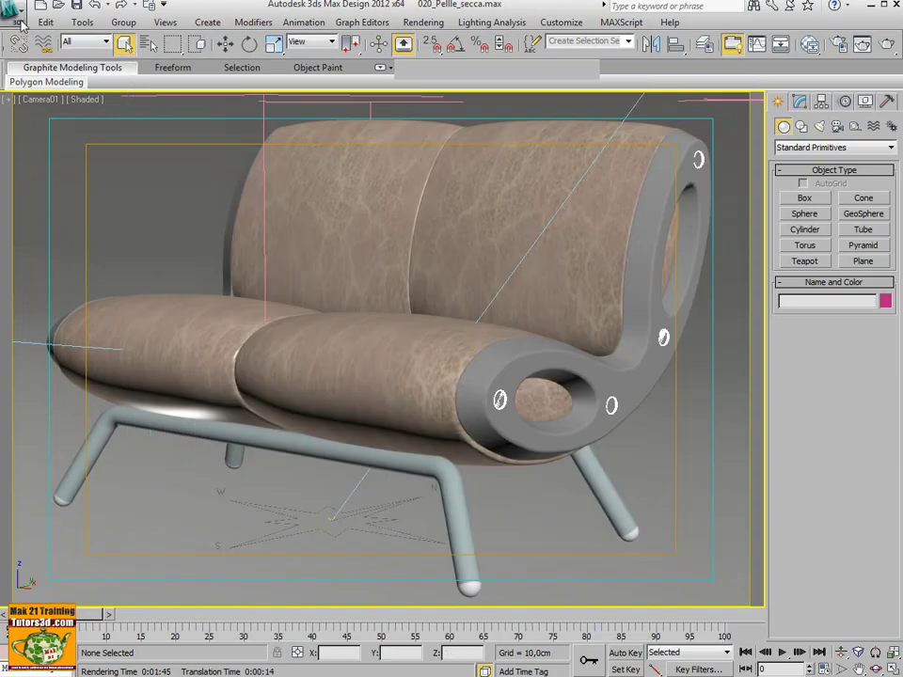
- Open 021_Pellle_secca_verde.max without saving the current scene
left_click(13, 9)
left_click(45, 112)
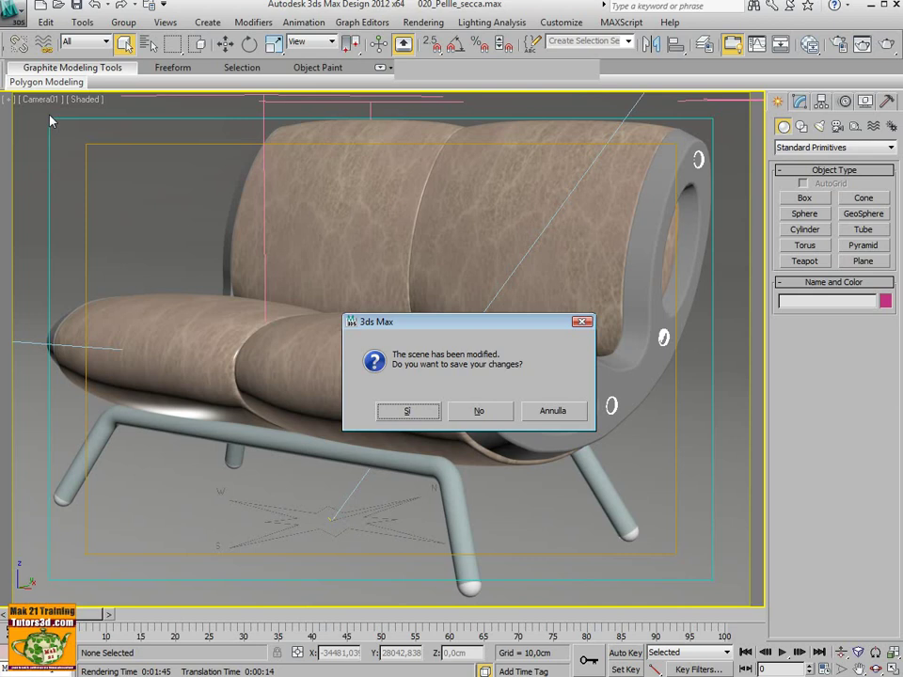
left_click(477, 410)
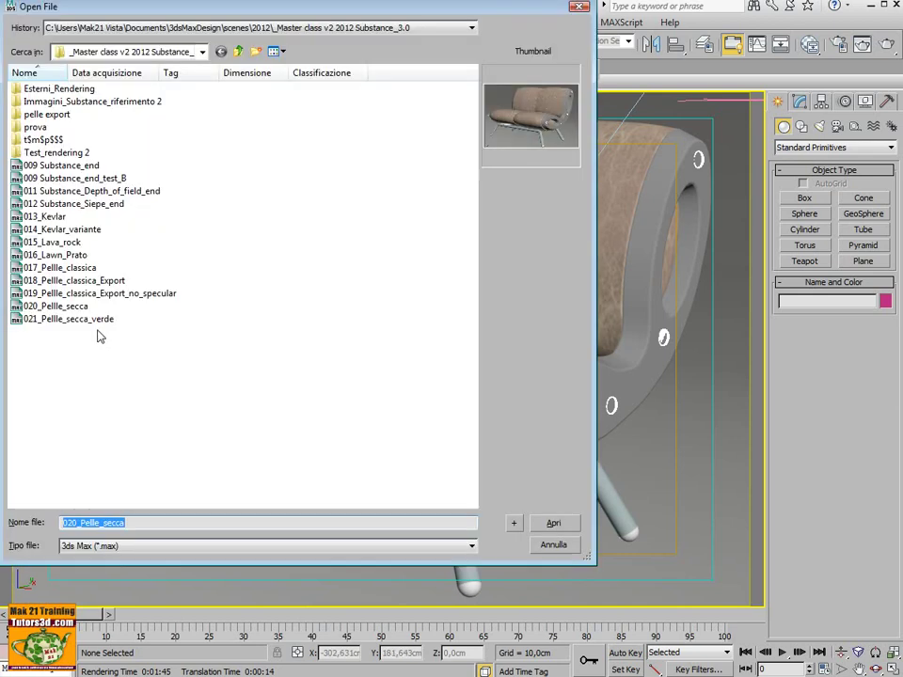
left_click(76, 319)
left_click(551, 523)
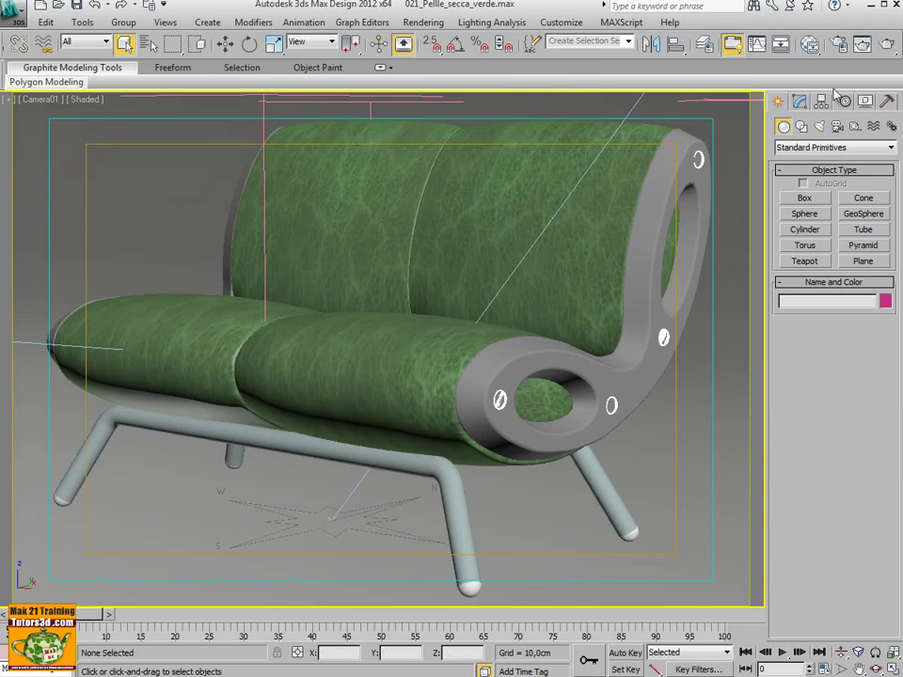
- Show the prato Arch & Design material's parameters in the Slate Material Editor
left_click(812, 46)
scroll(479, 376, "down", 2)
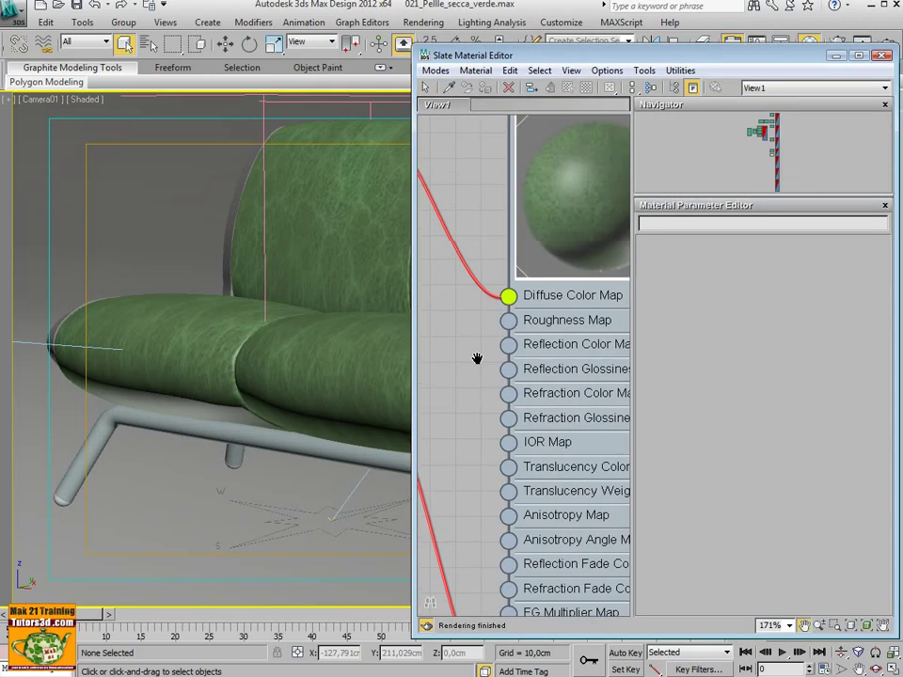
scroll(484, 381, "down", 1)
scroll(487, 376, "down", 1)
scroll(472, 385, "down", 1)
middle_click_drag(470, 388, 466, 358)
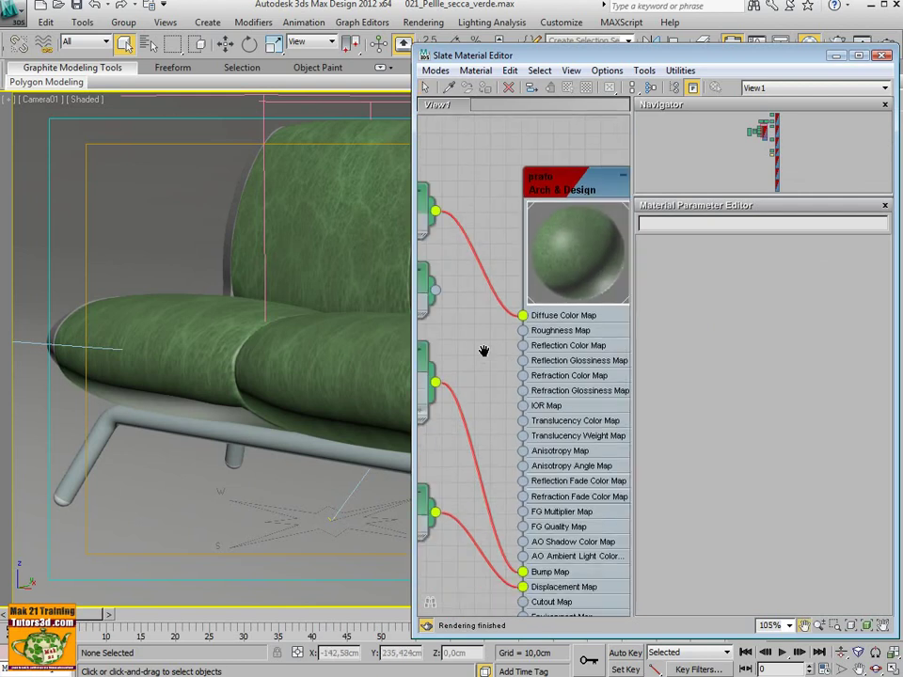
scroll(483, 296, "up", 1)
scroll(564, 177, "up", 1)
double_click(565, 177)
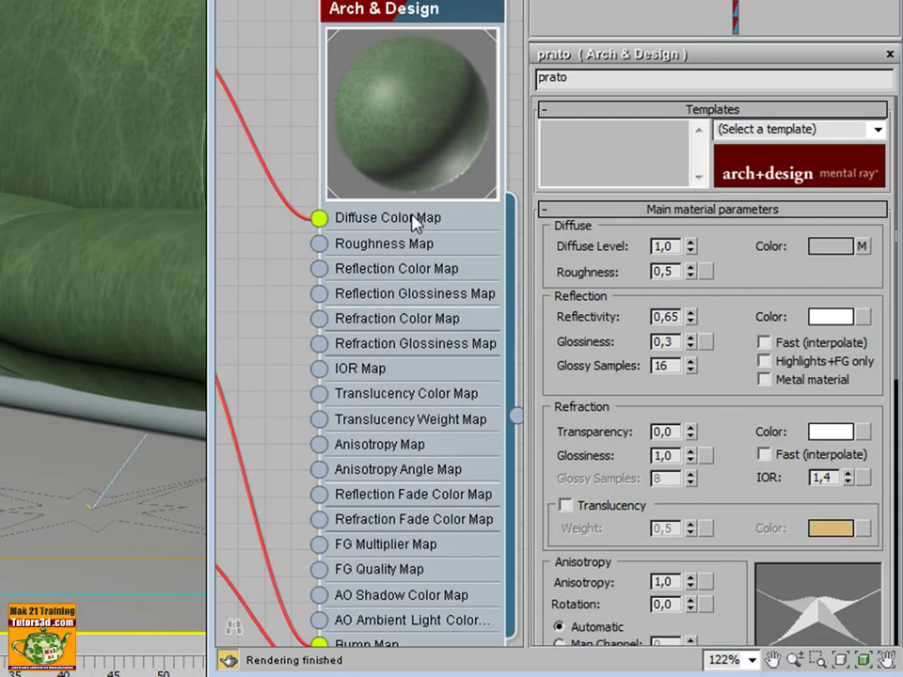
- Set the prato material's Diffuse Roughness to 0,5
double_click(667, 273)
type("0,1")
key("Return")
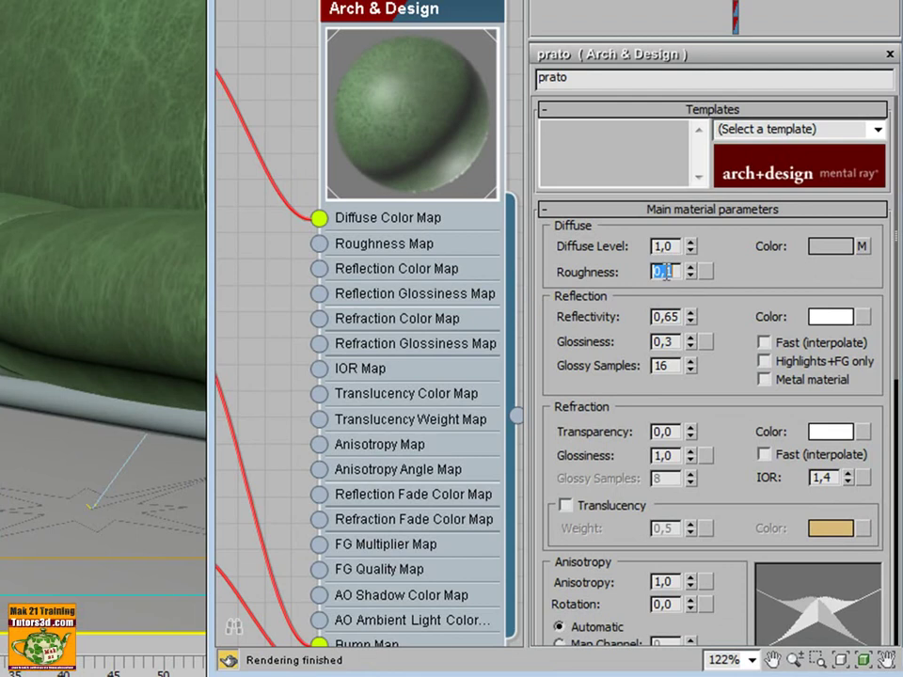
left_click_drag(665, 272, 675, 273)
type("0,5")
key("Return")
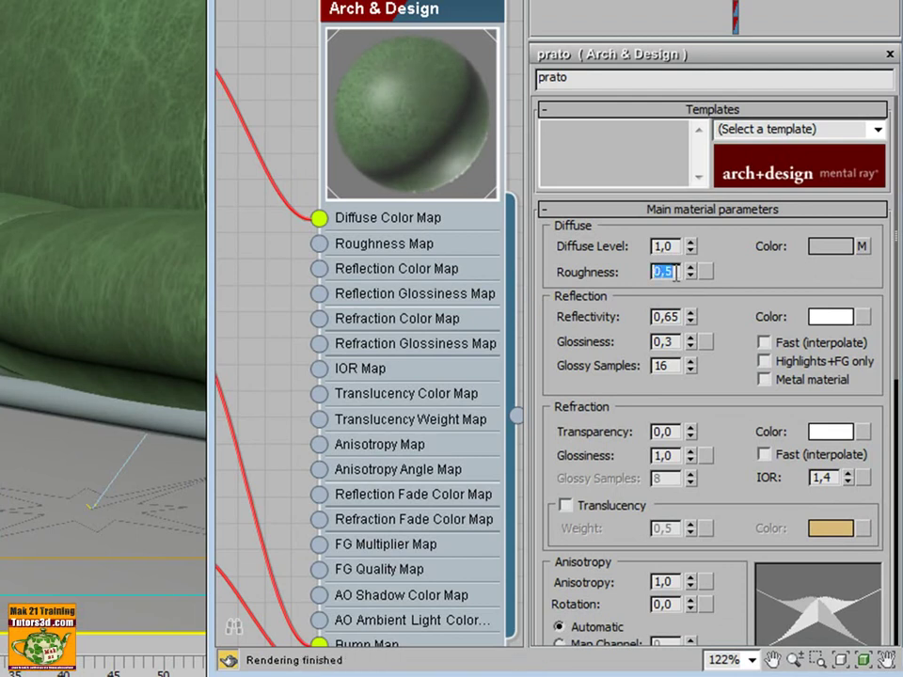
mouse_move(282, 312)
middle_mouse_down()
mouse_move(446, 266)
mouse_move(382, 241)
middle_mouse_up()
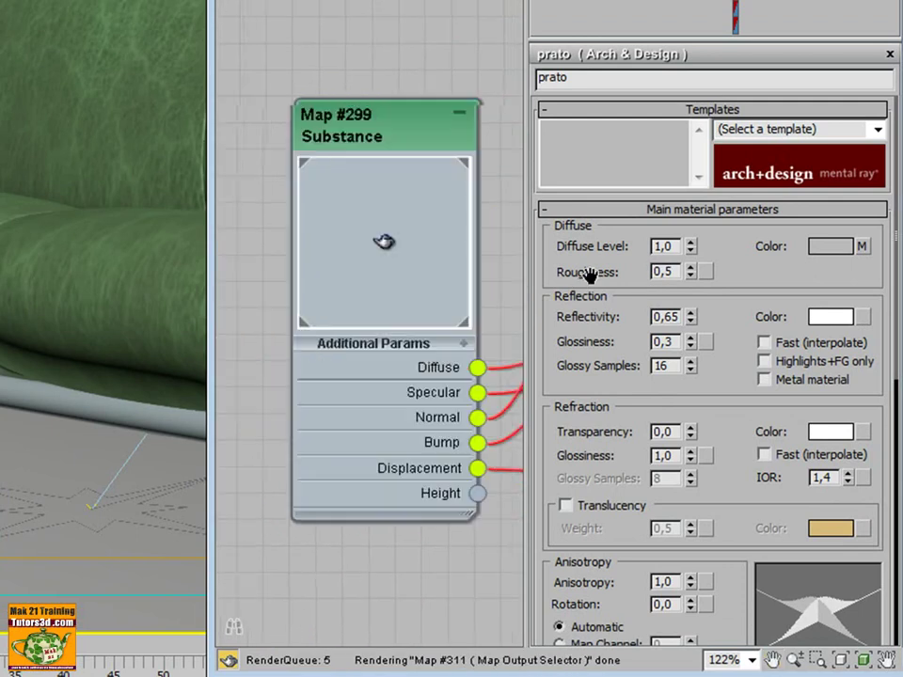
- Try a new Leather Color hue in Map #299 Substance, cancel to keep green, and close Slate
double_click(417, 135)
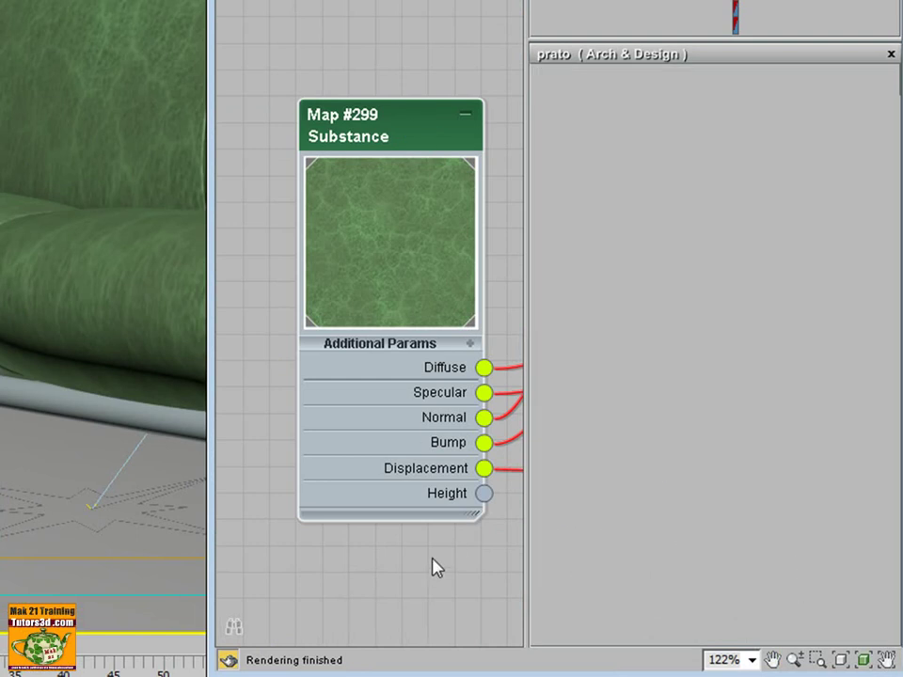
scroll(434, 564, "up", 2)
scroll(434, 551, "up", 1)
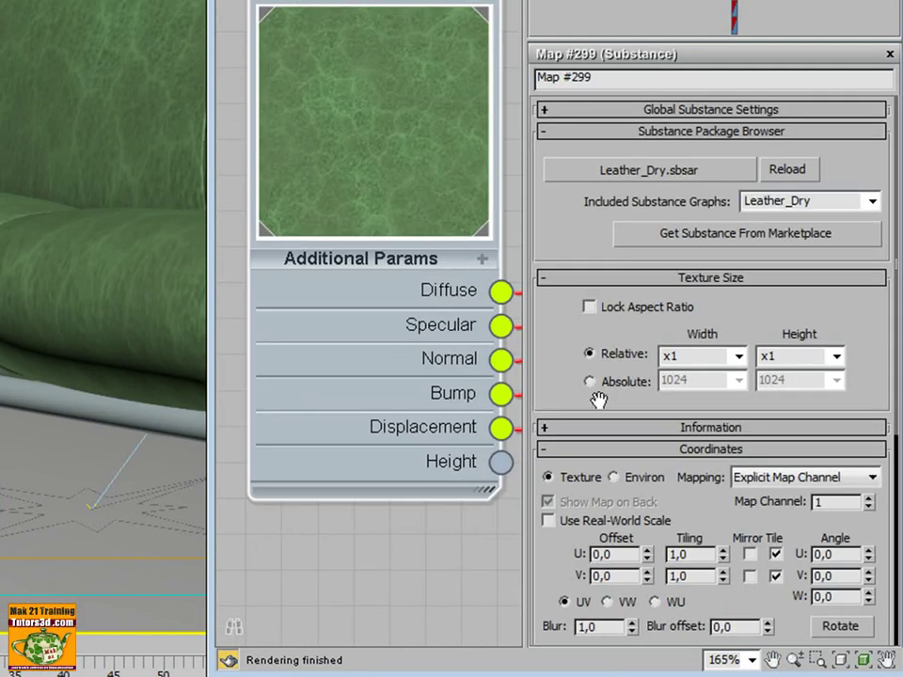
left_click_drag(596, 397, 600, 60)
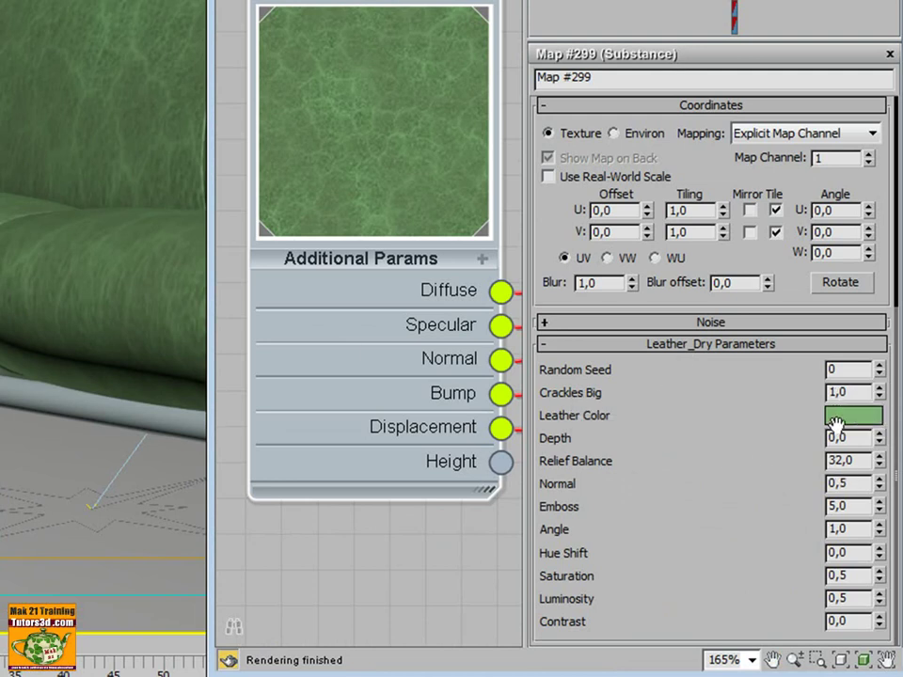
left_click(832, 417)
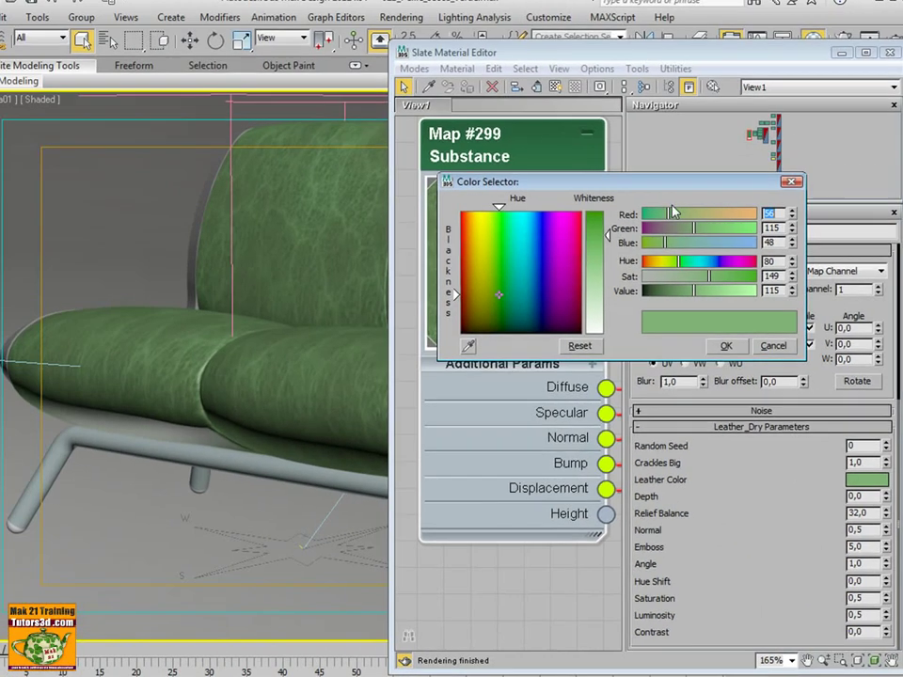
mouse_move(499, 205)
left_mouse_down()
mouse_move(539, 218)
mouse_move(543, 211)
left_mouse_up()
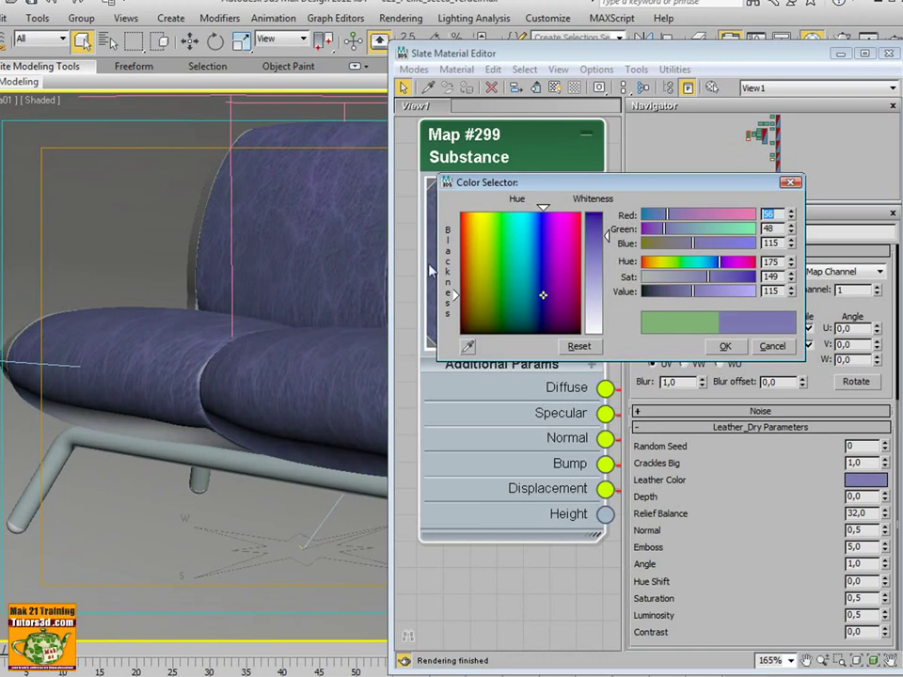
left_click(772, 346)
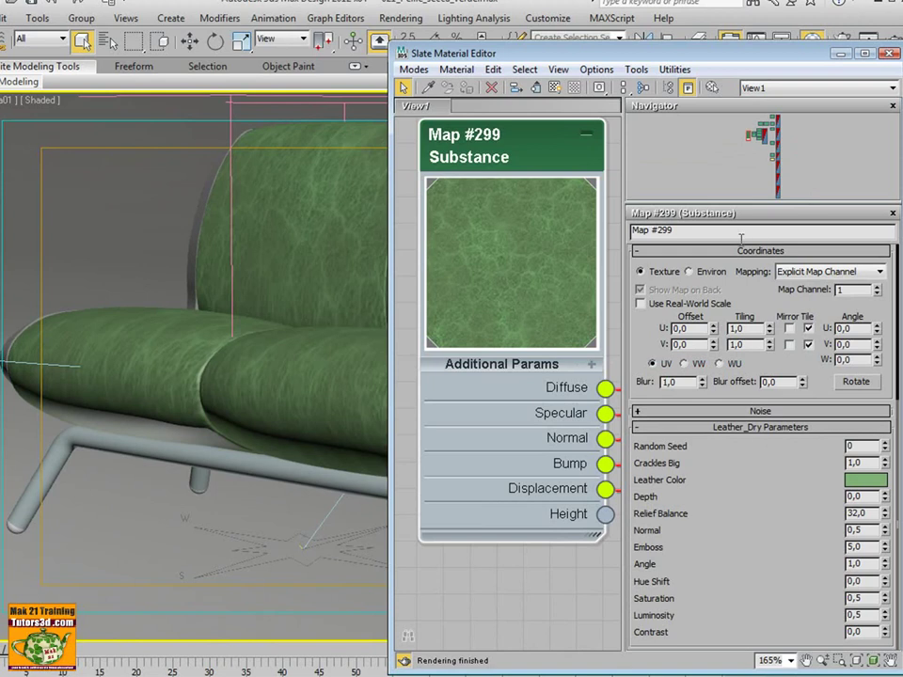
left_click(892, 54)
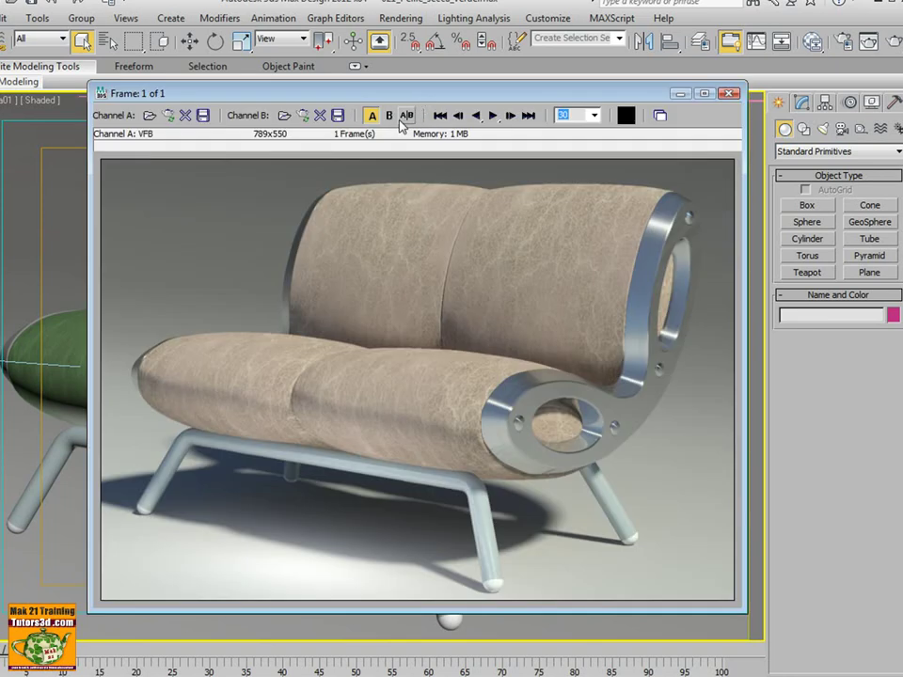
- Enable A/B split and load 025_leather_dry_pelle_secca_2 with system gamma into channel B
left_click(390, 115)
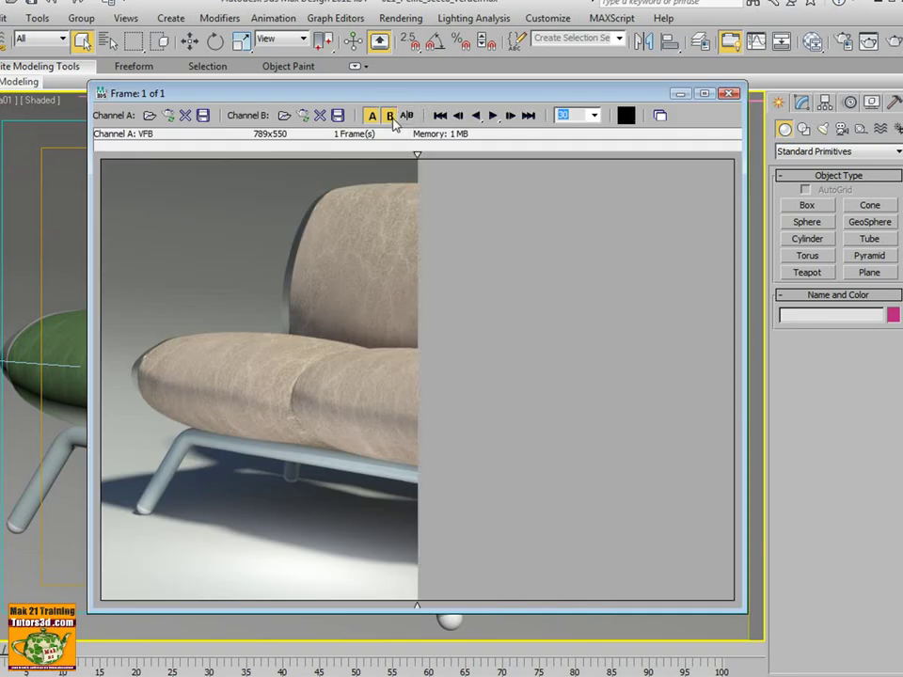
left_click(285, 116)
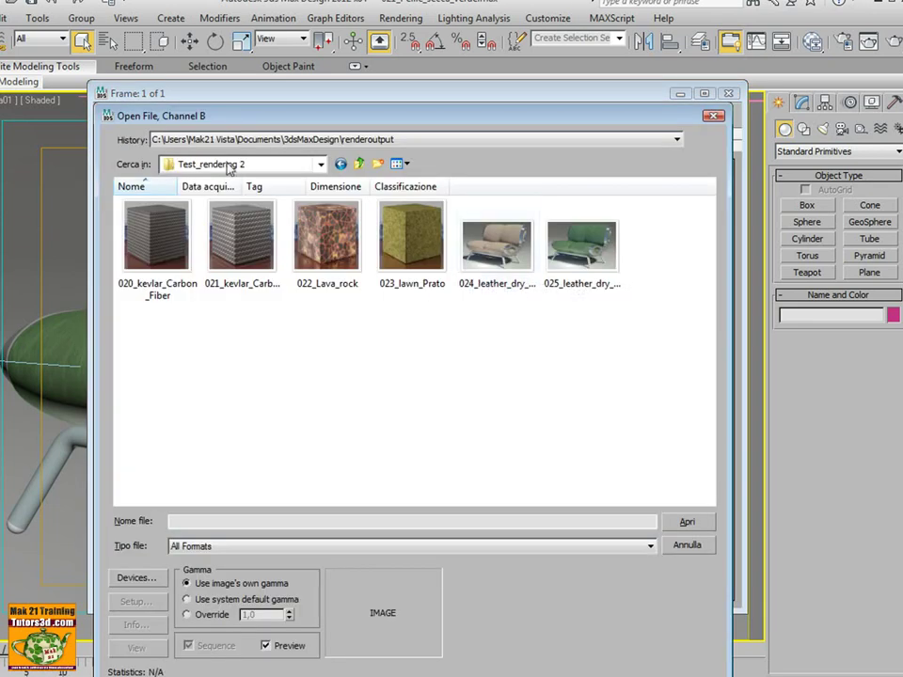
left_click(580, 273)
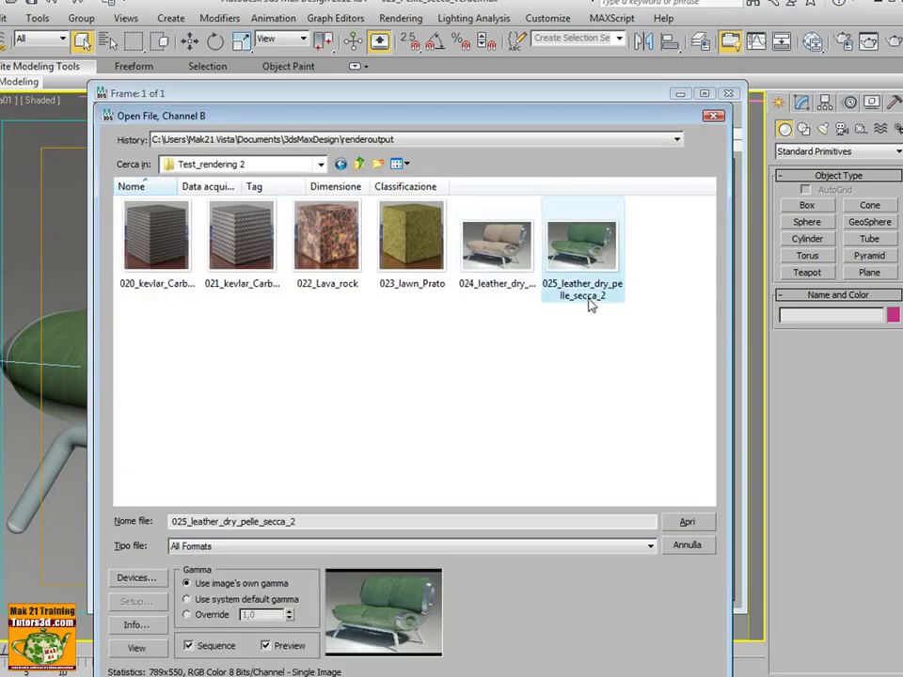
left_click(187, 599)
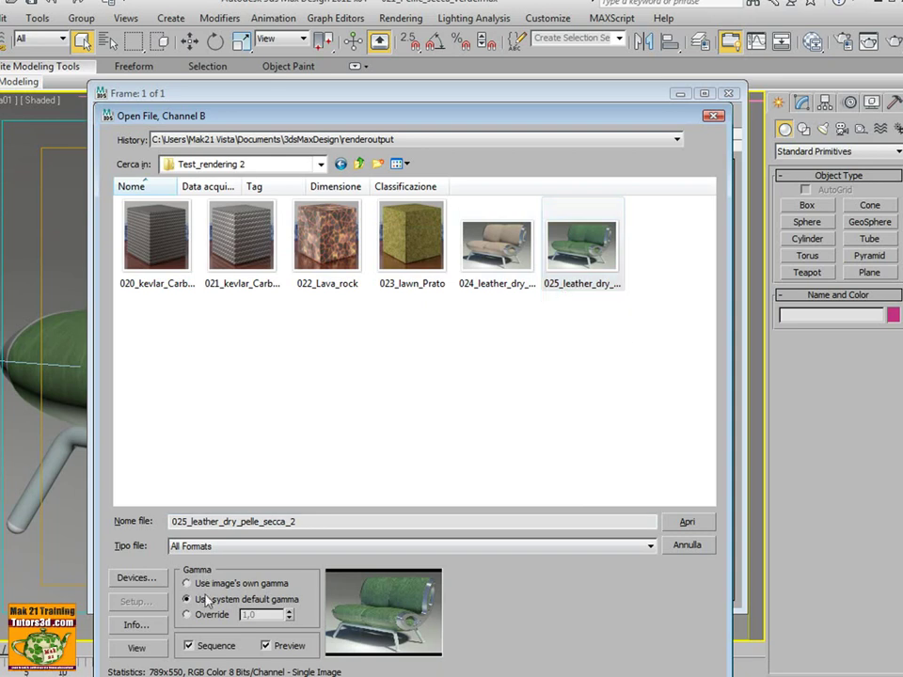
left_click(686, 520)
left_click(447, 425)
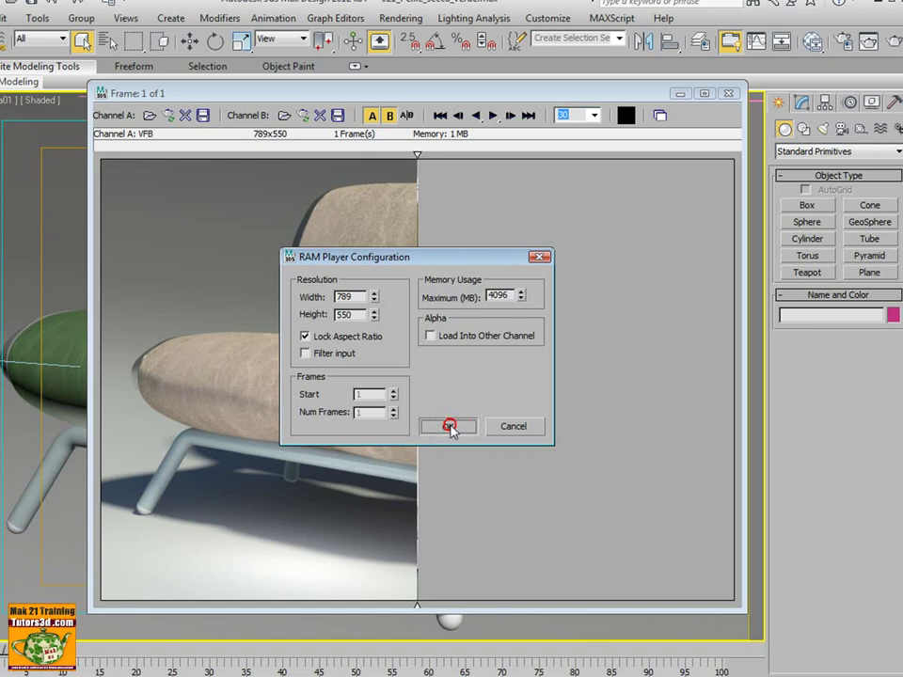
- Sweep the A/B split marker across the sofa to compare beige and green renders
mouse_move(418, 155)
left_mouse_down()
mouse_move(107, 157)
mouse_move(600, 175)
mouse_move(87, 175)
left_mouse_up()
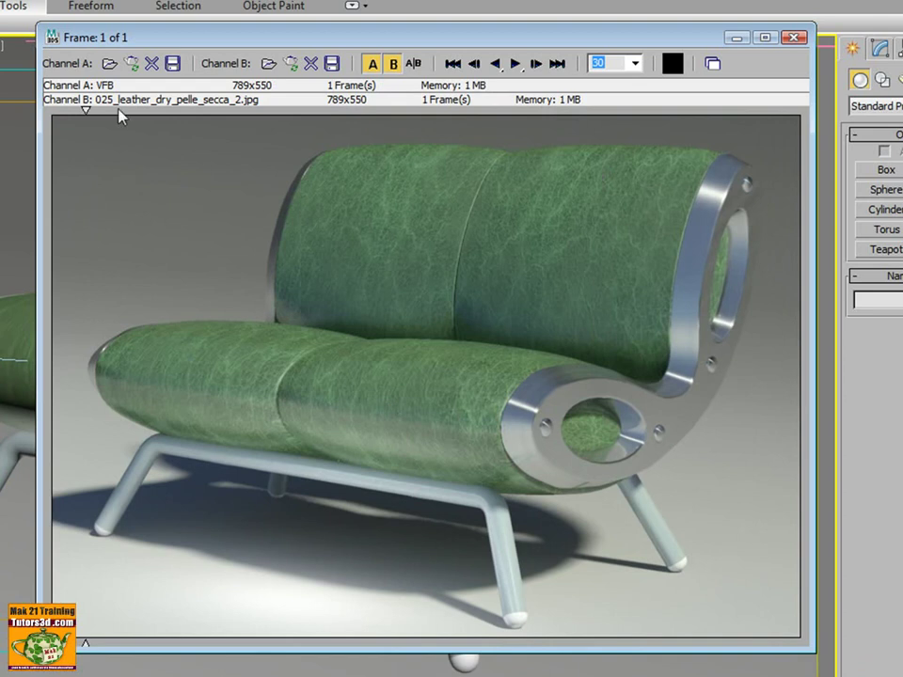
left_click(87, 110)
left_click(88, 110)
left_click(91, 126)
mouse_move(92, 131)
left_mouse_down()
mouse_move(816, 238)
mouse_move(86, 226)
left_mouse_up()
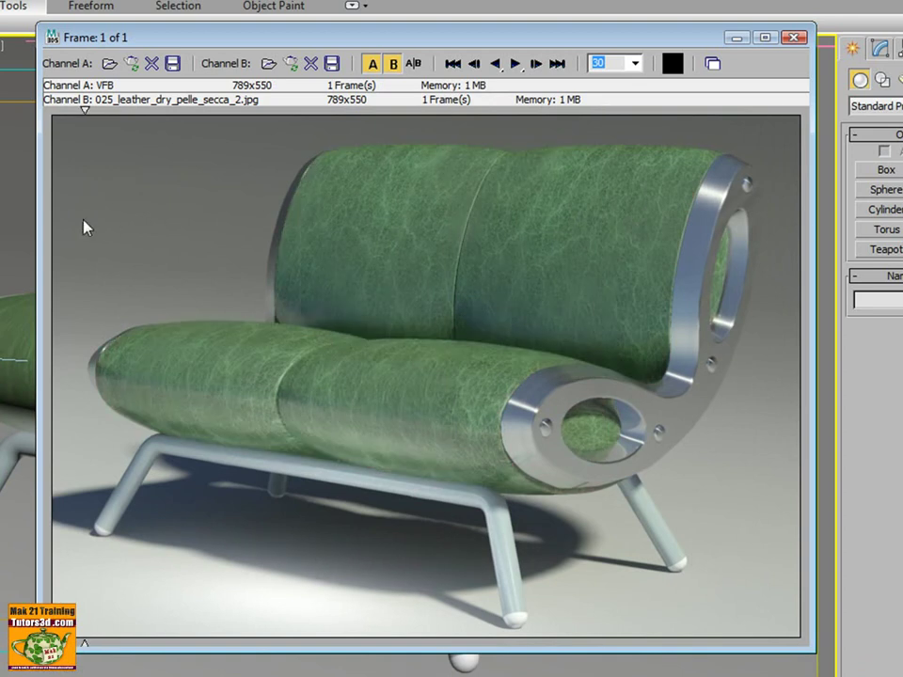